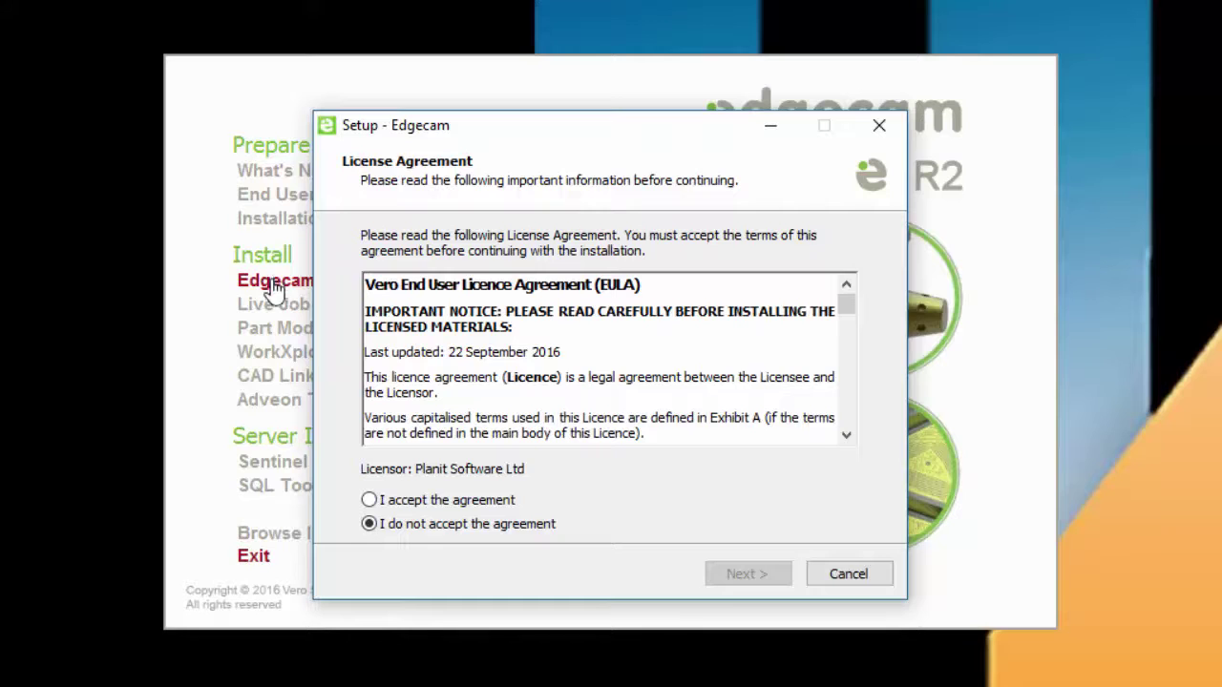
# Step: Accept the Edgecam licence, keeping the default install folder and the Typical installation type
pyautogui.click(369, 501)
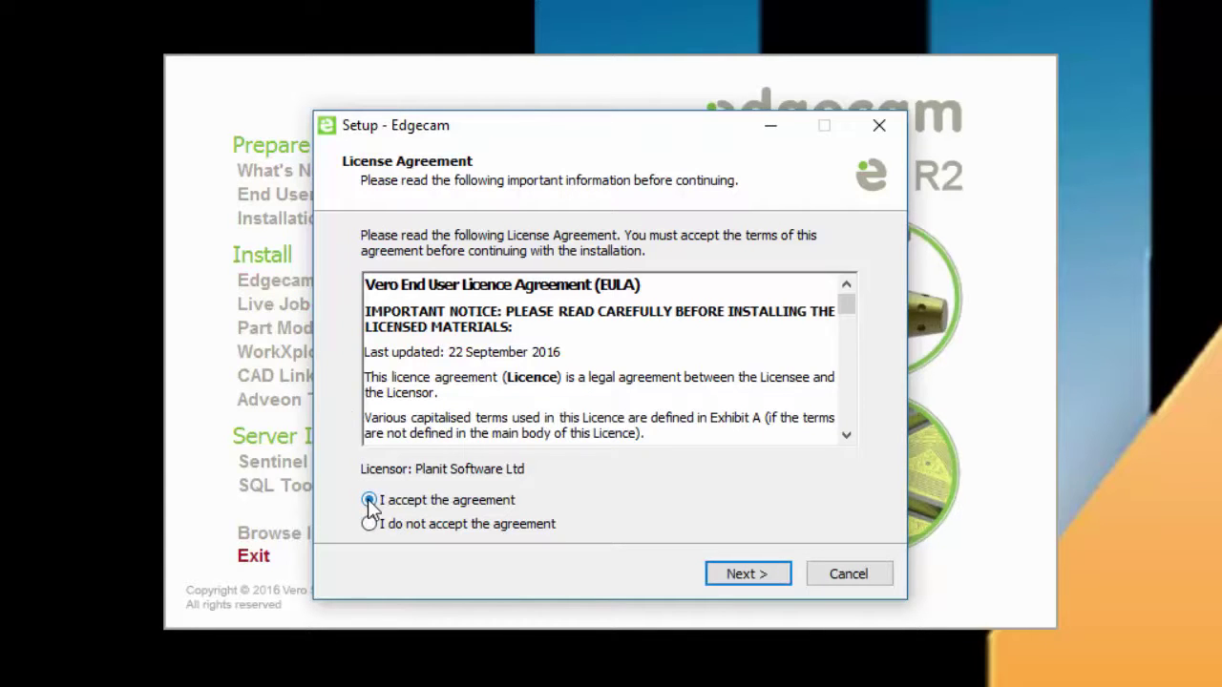
pyautogui.click(748, 574)
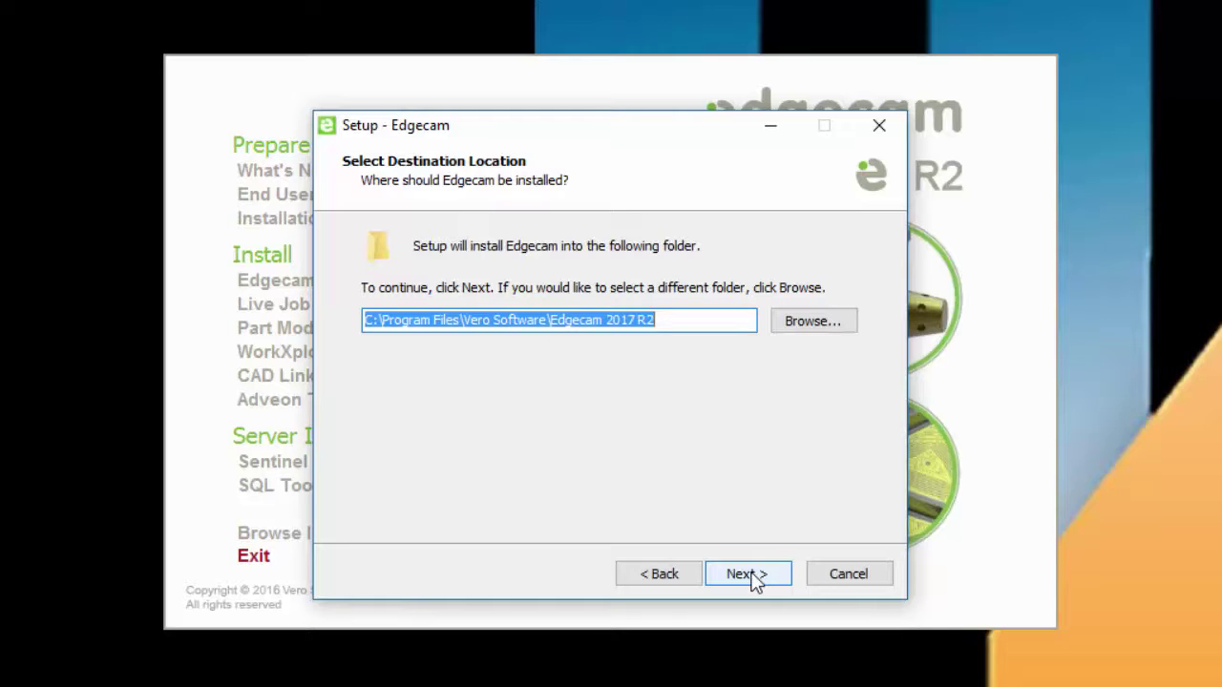
pyautogui.click(749, 574)
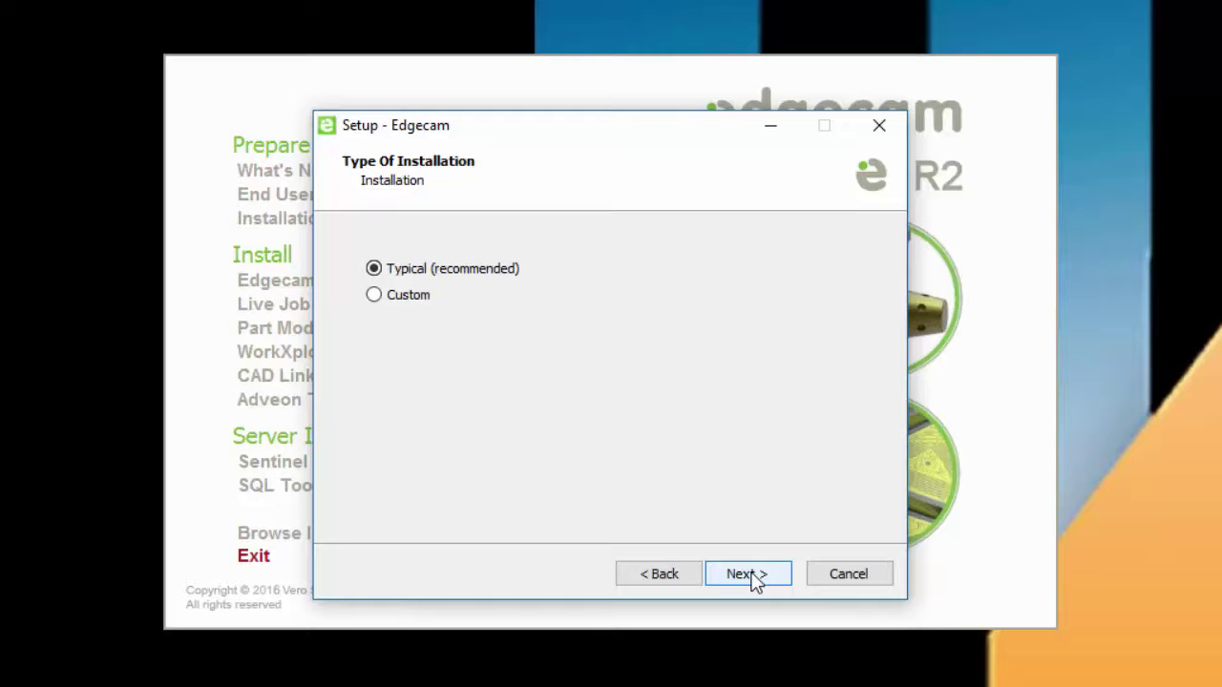
pyautogui.click(754, 577)
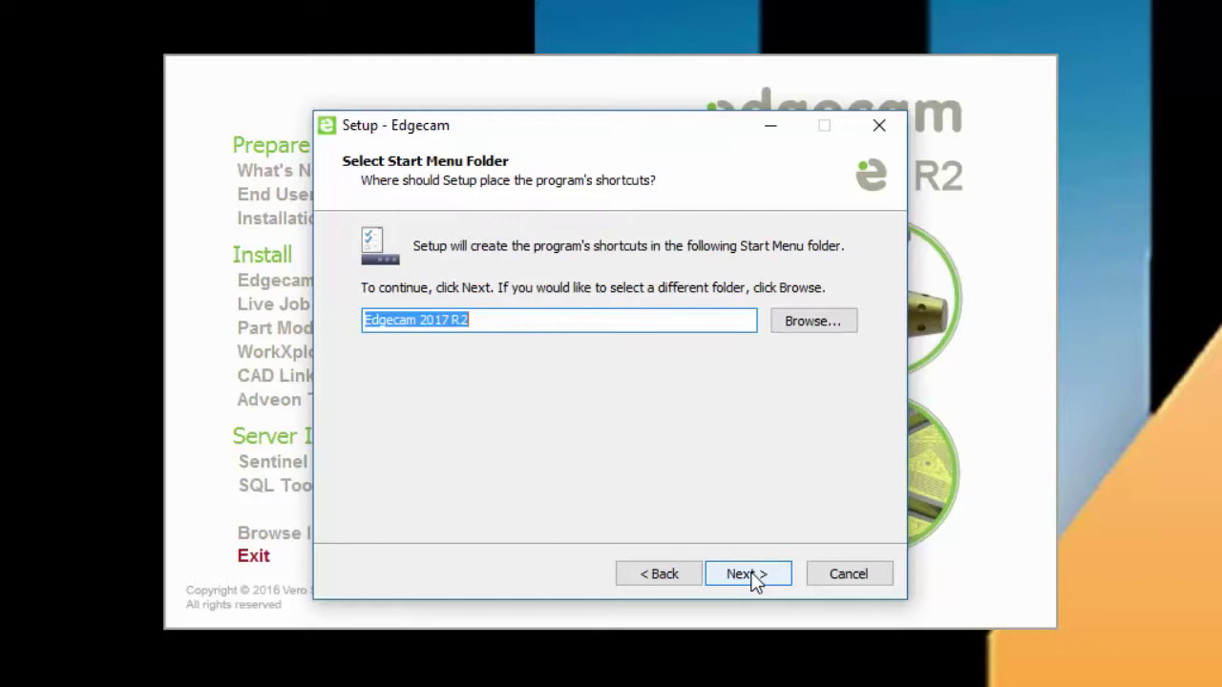
# Step: Install Edgecam with the default Start Menu folder and Milling - Inch, skipping the improvement program and Whatsnew.pdf
pyautogui.click(754, 578)
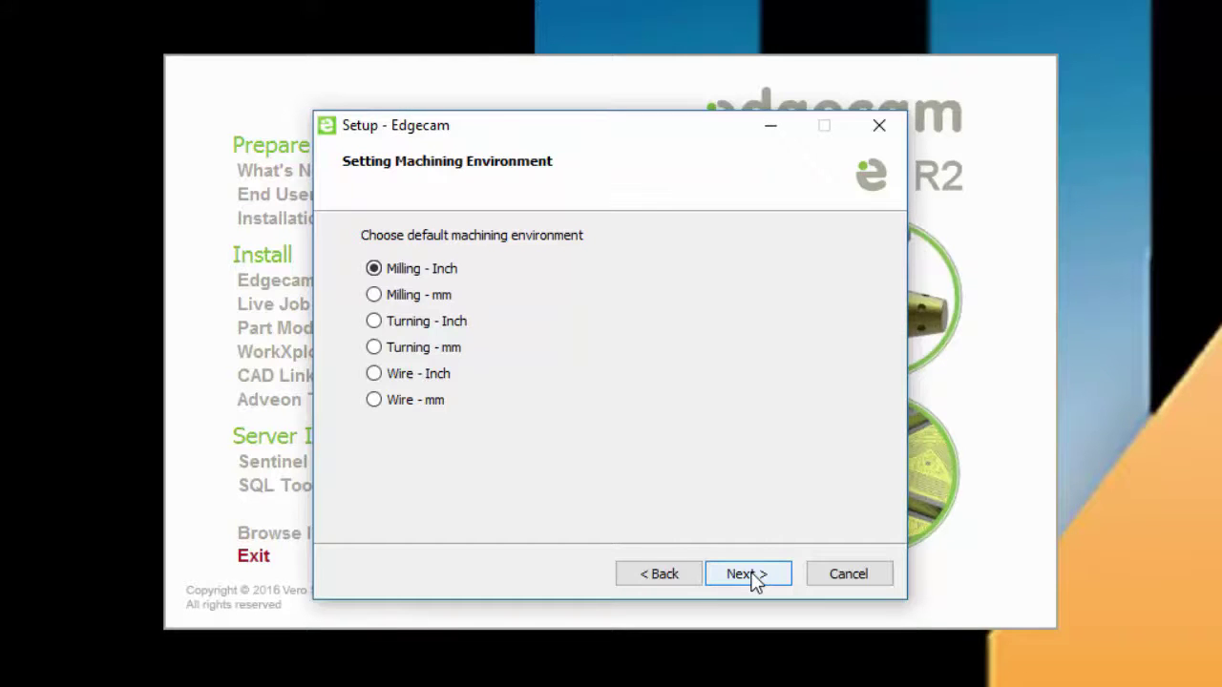
pyautogui.click(756, 581)
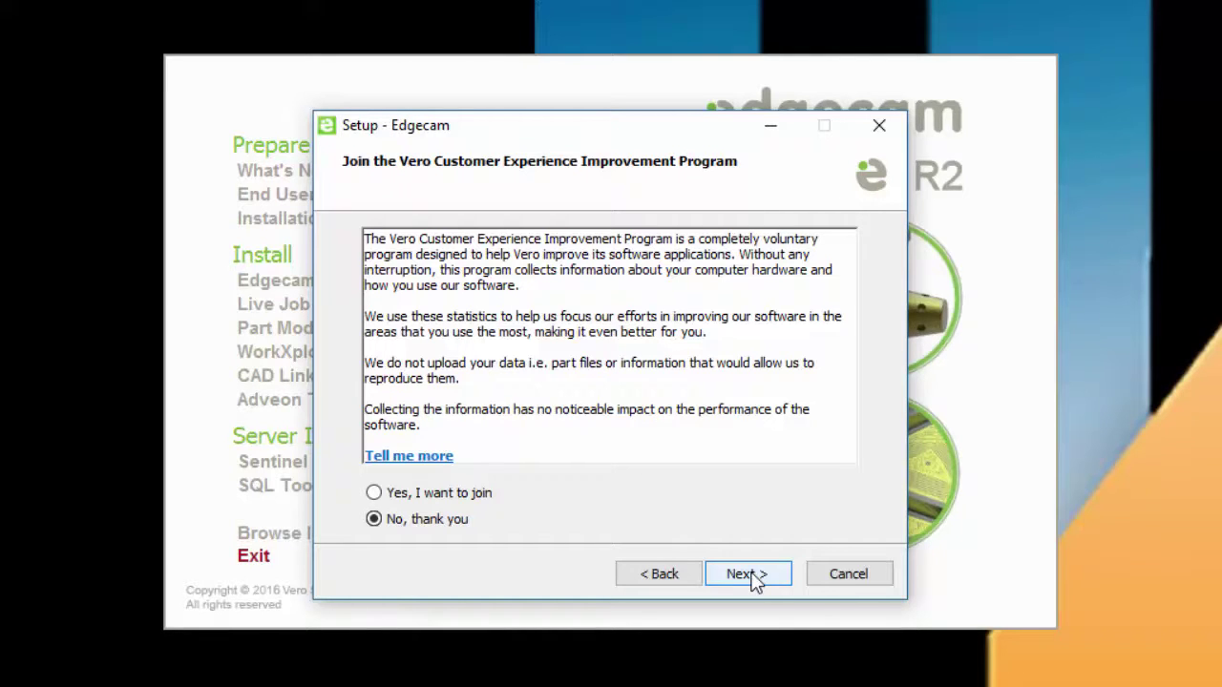
pyautogui.click(752, 578)
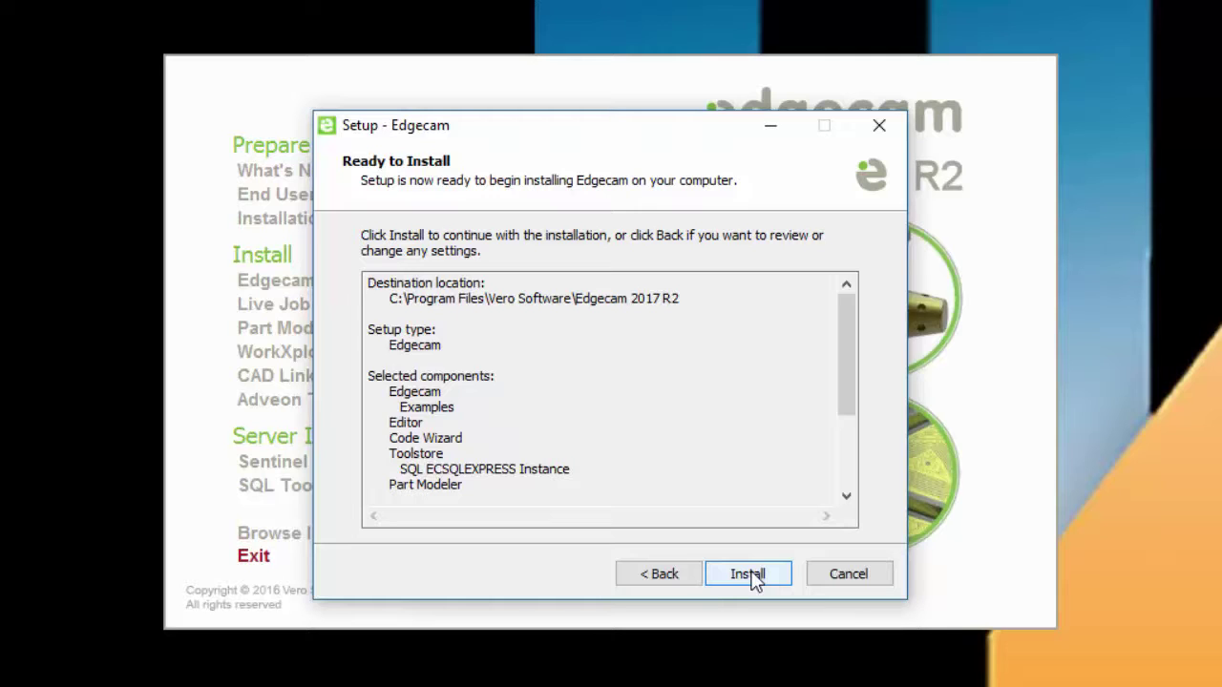
pyautogui.click(750, 577)
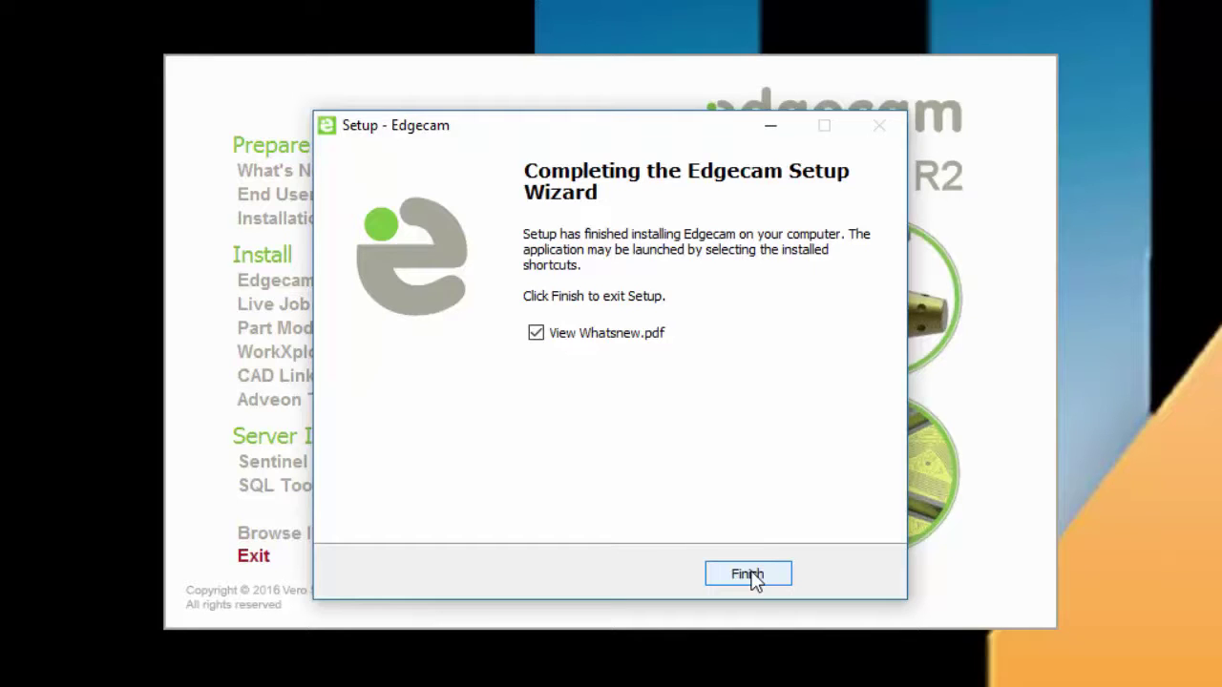
pyautogui.click(537, 336)
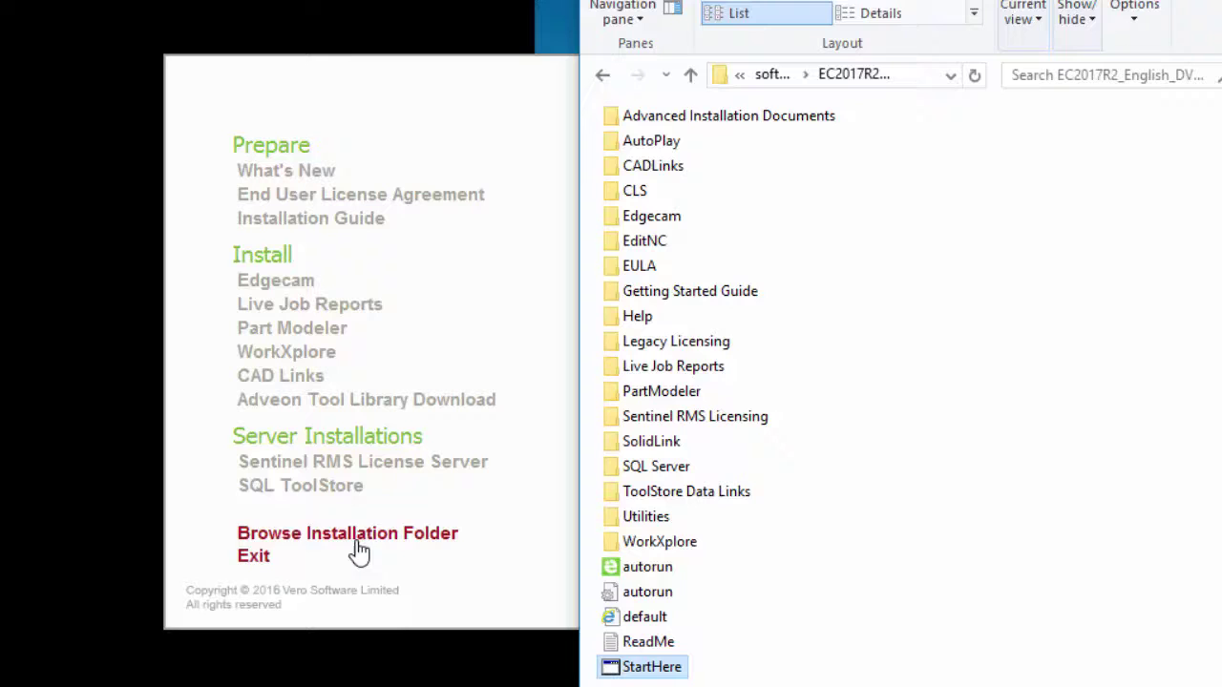
# Step: Browse into the Utilities folder of the installation media
pyautogui.doubleClick(647, 519)
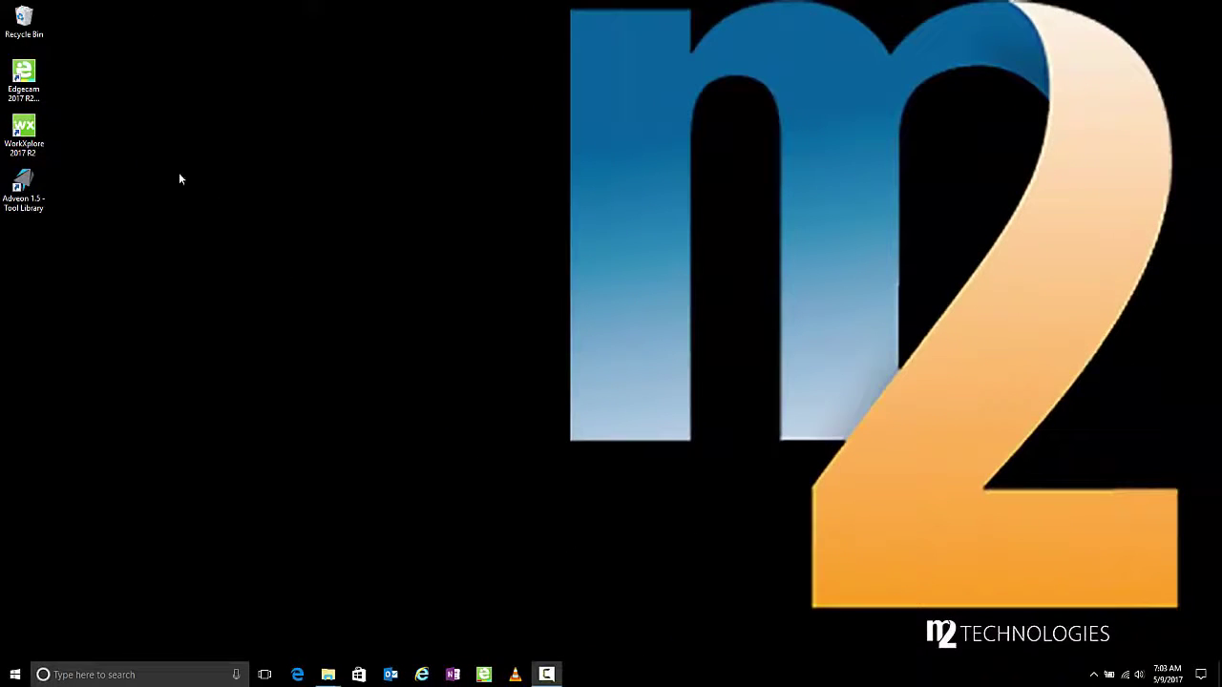
# Step: Launch Edgecam 2017 R2 from the desktop, page through the launcher, and expand the ToolStore group
pyautogui.doubleClick(24, 77)
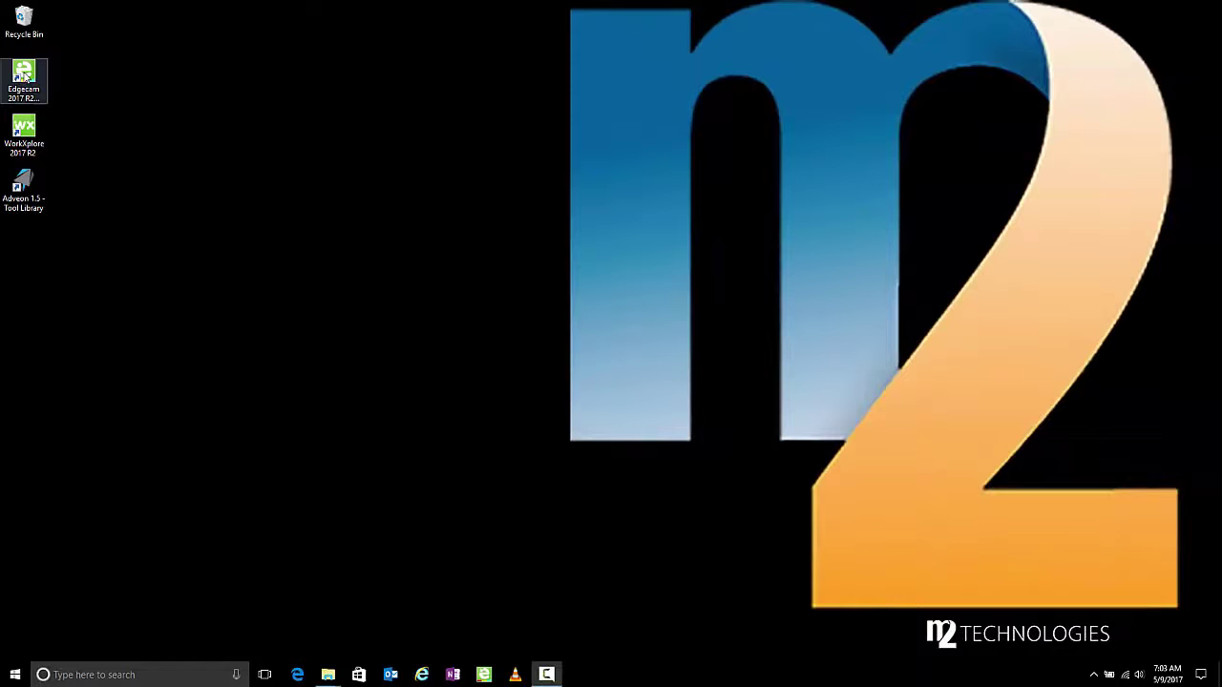
pyautogui.click(26, 76)
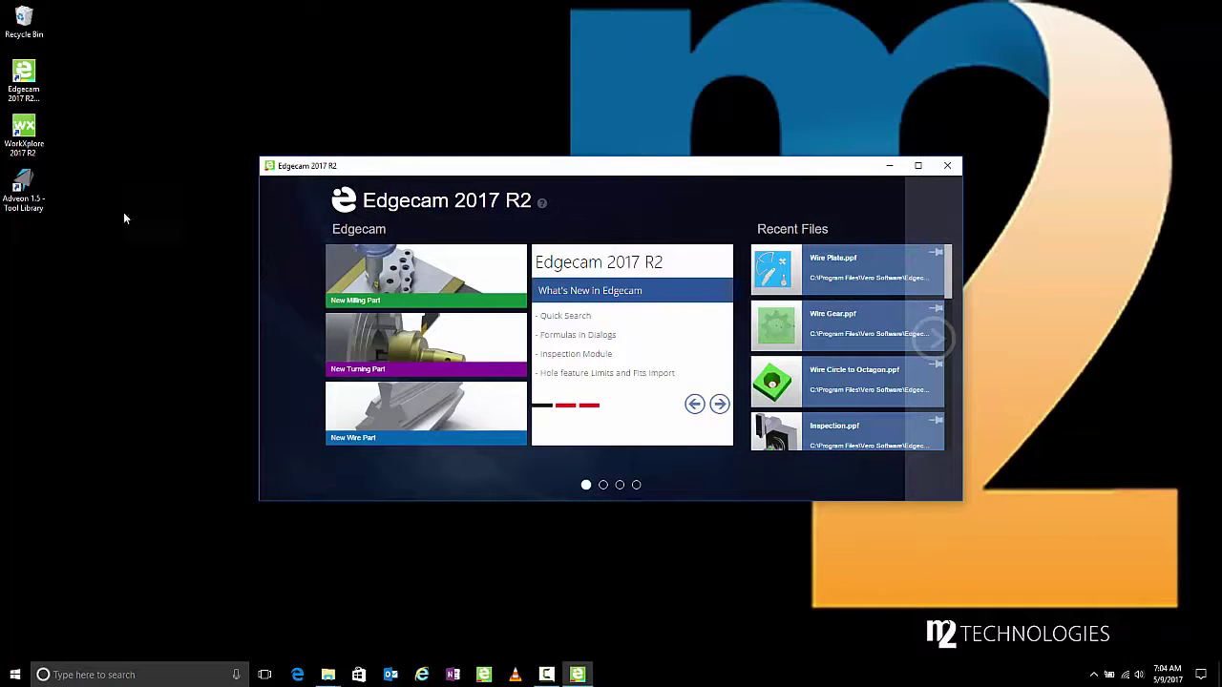
pyautogui.click(603, 485)
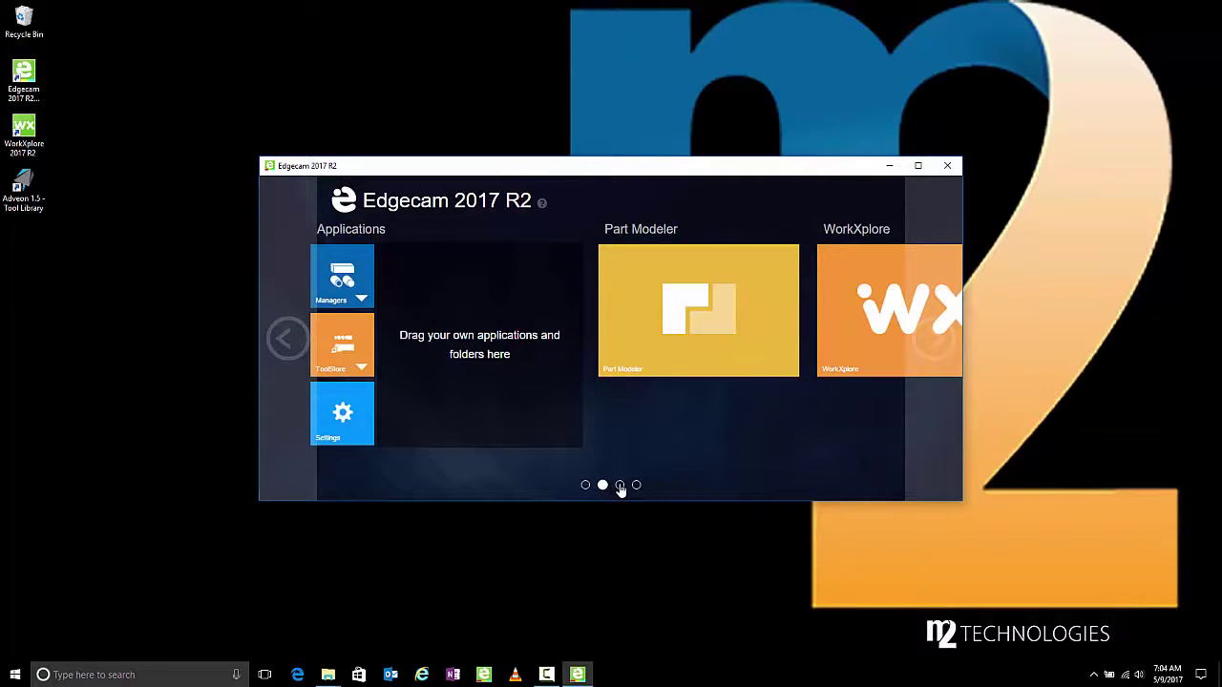
pyautogui.click(619, 485)
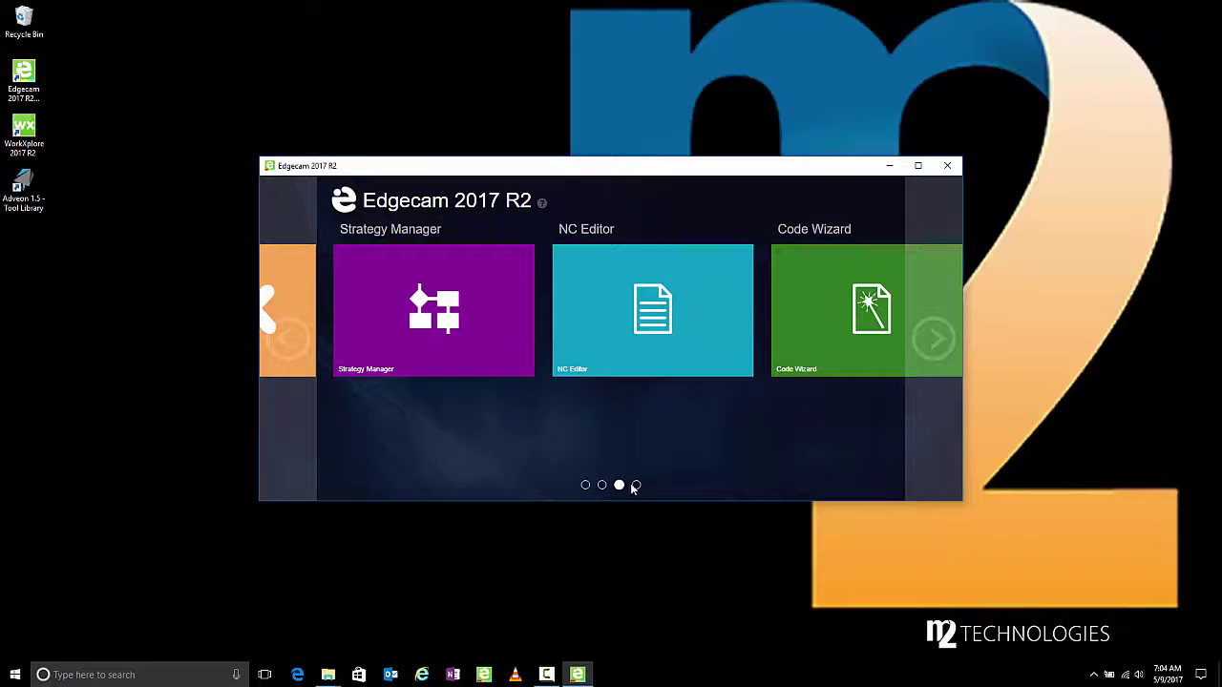
pyautogui.click(636, 485)
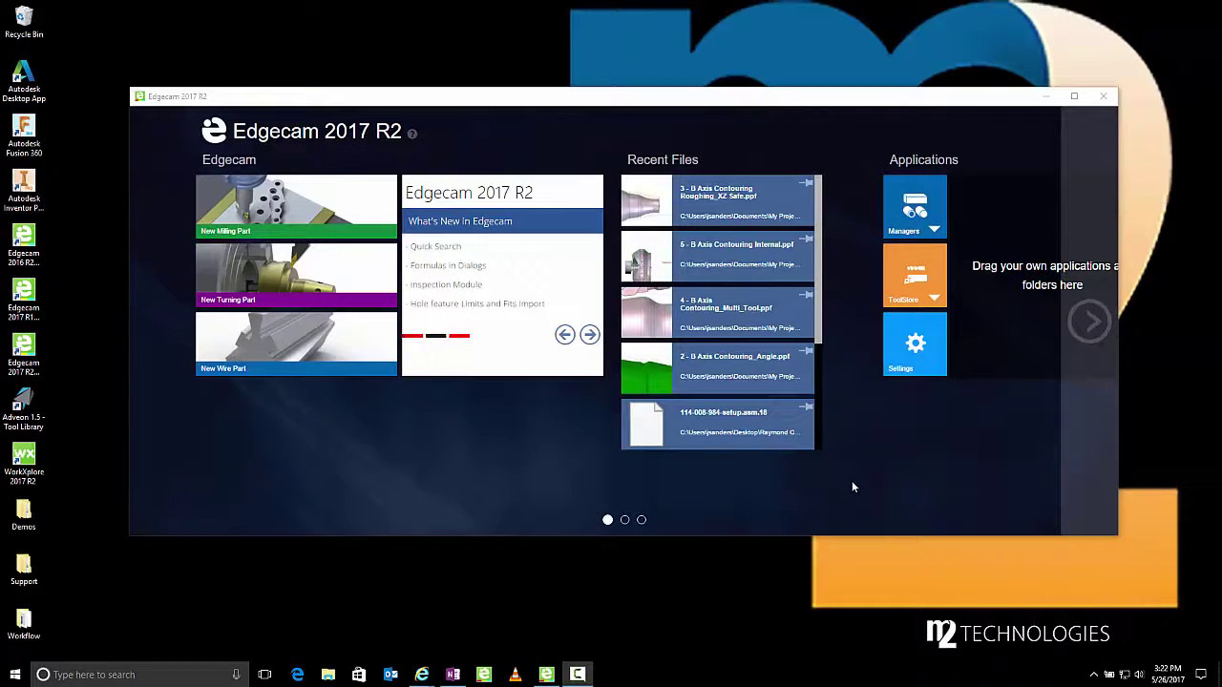
pyautogui.click(933, 298)
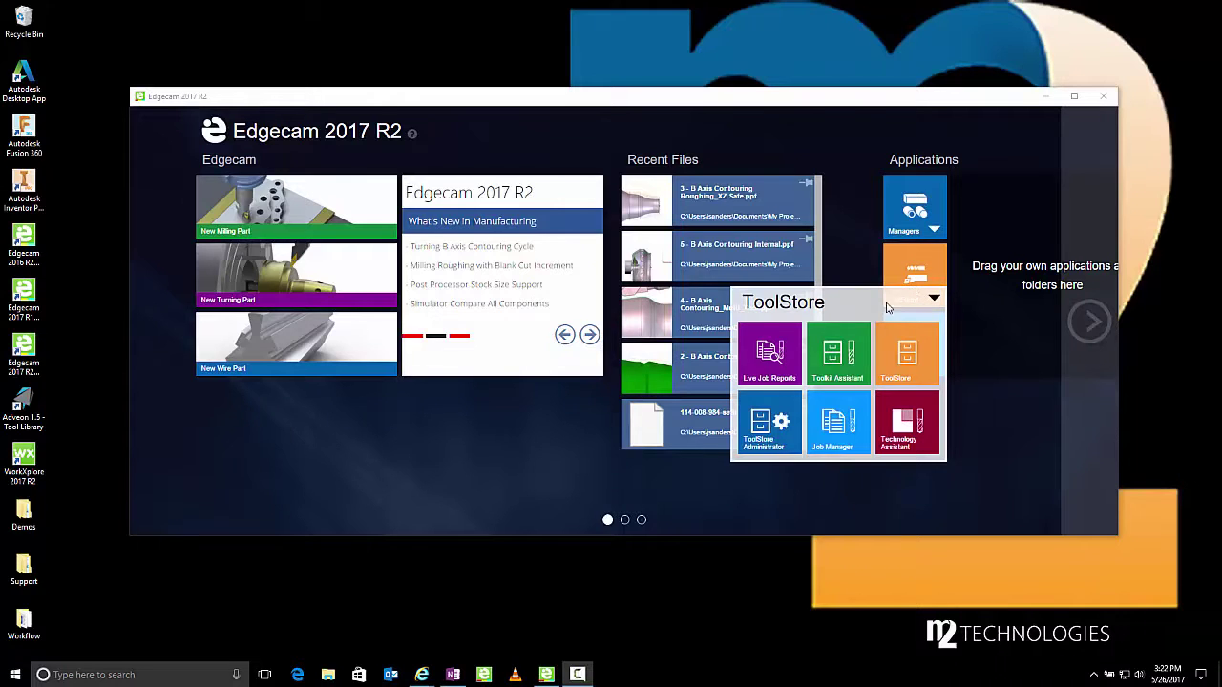
# Step: Launch ToolStore Administrator to list the databases on the (localdb)\ECSQLEXPRESS server
pyautogui.click(769, 427)
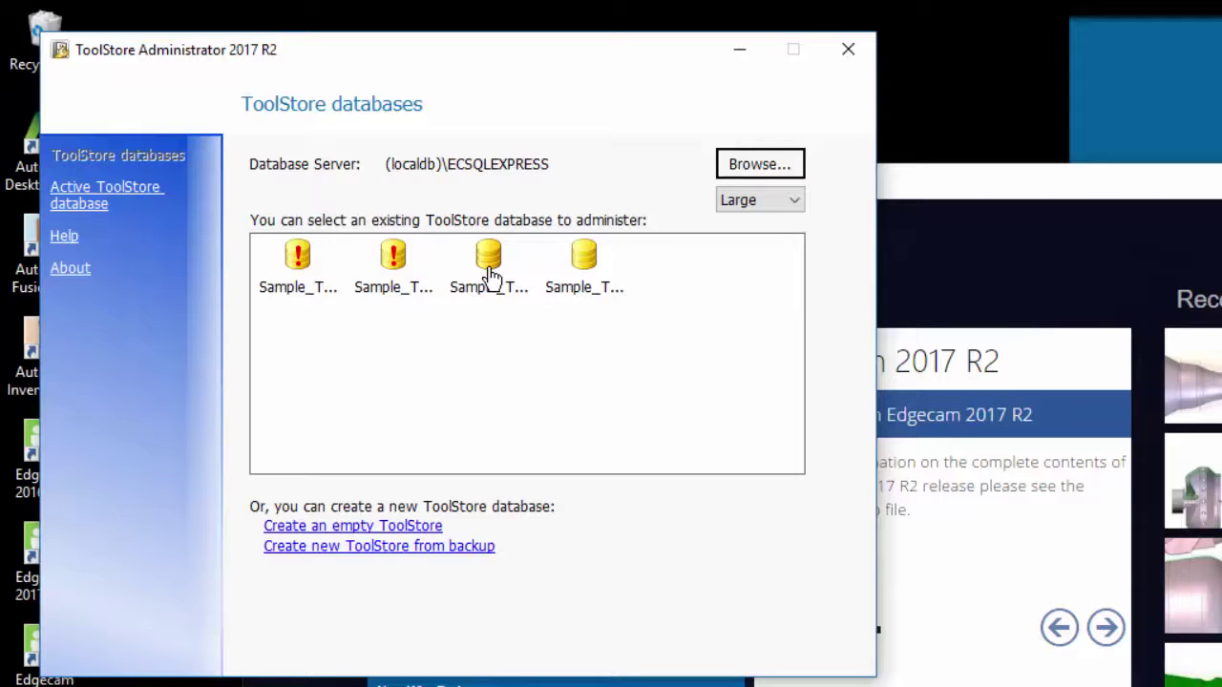
# Step: Make Sample_ToolStore_2017R1 the active ToolStore database
pyautogui.doubleClick(488, 277)
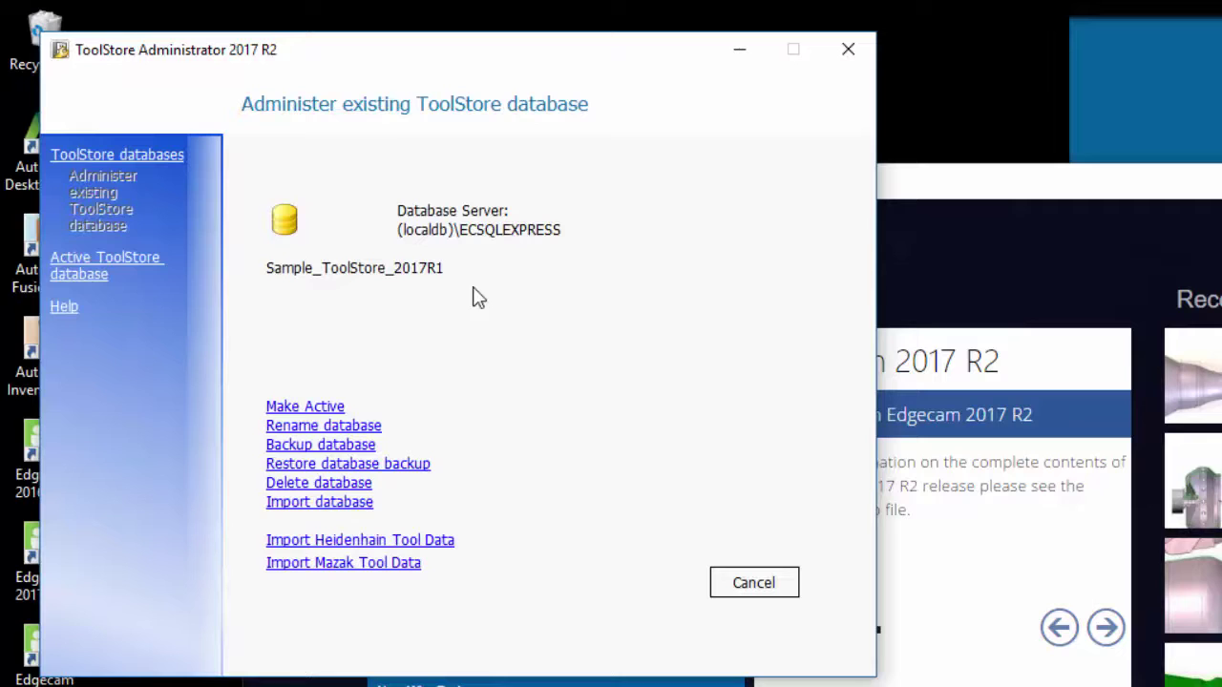
pyautogui.click(317, 409)
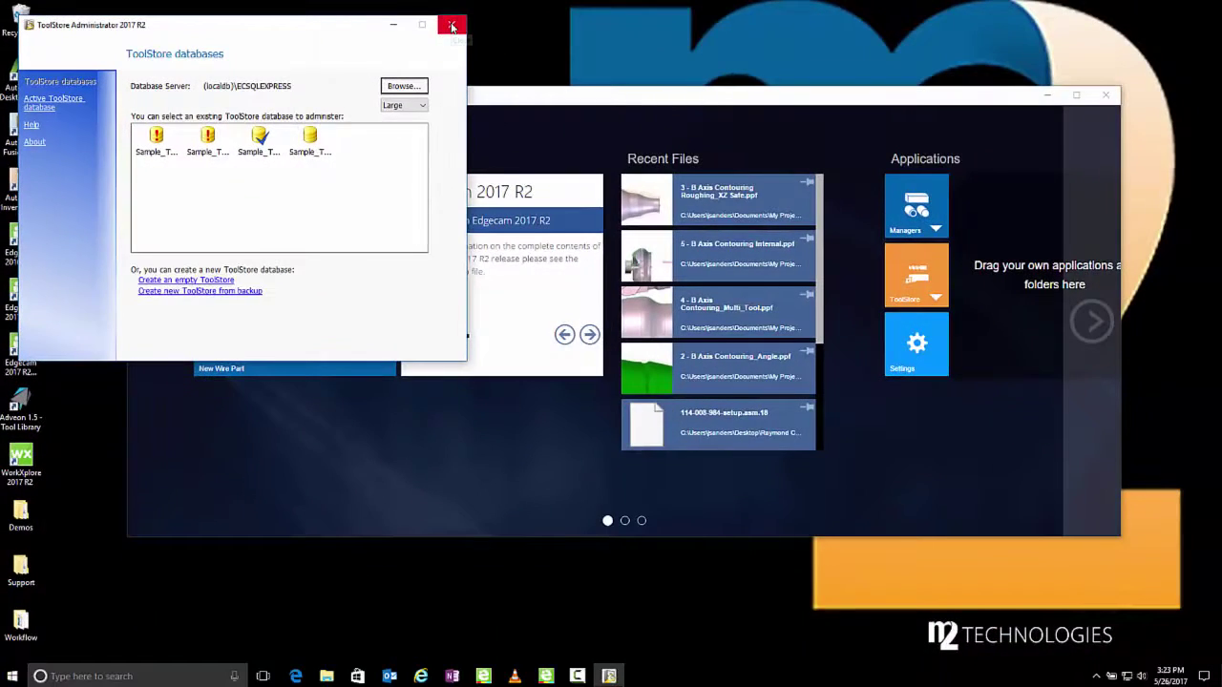
# Step: Close ToolStore Administrator and start a new milling part, creating sample data in Local Documents
pyautogui.click(452, 25)
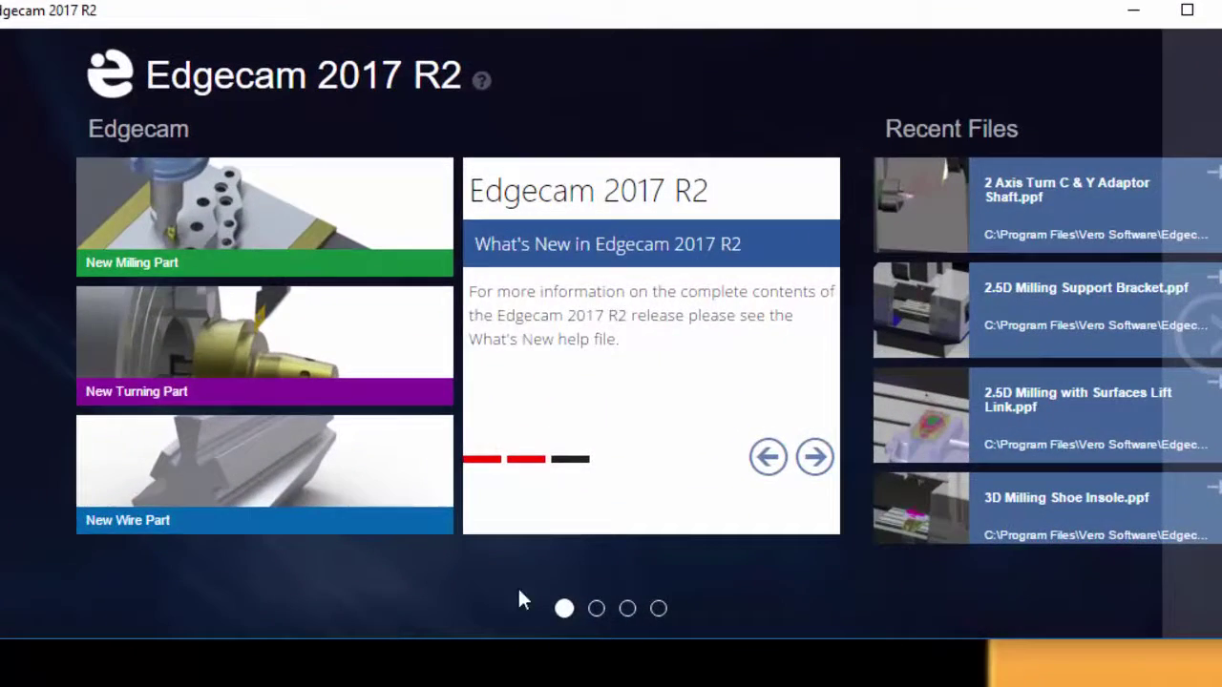
pyautogui.click(181, 189)
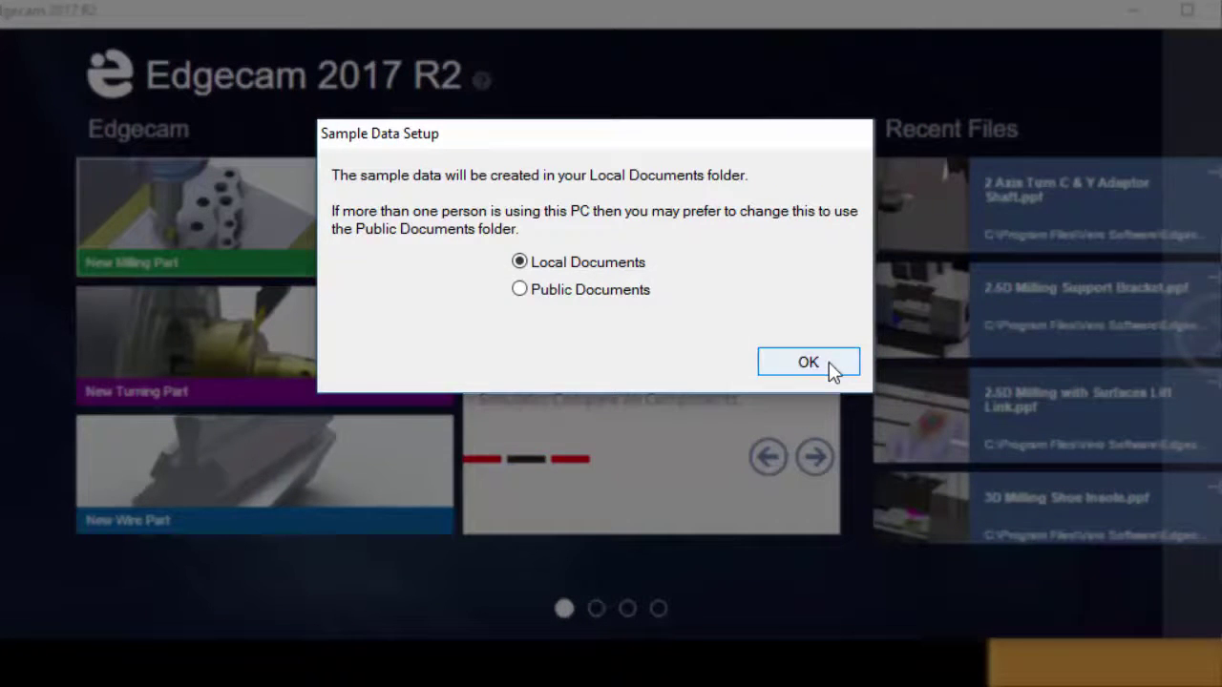
pyautogui.click(828, 362)
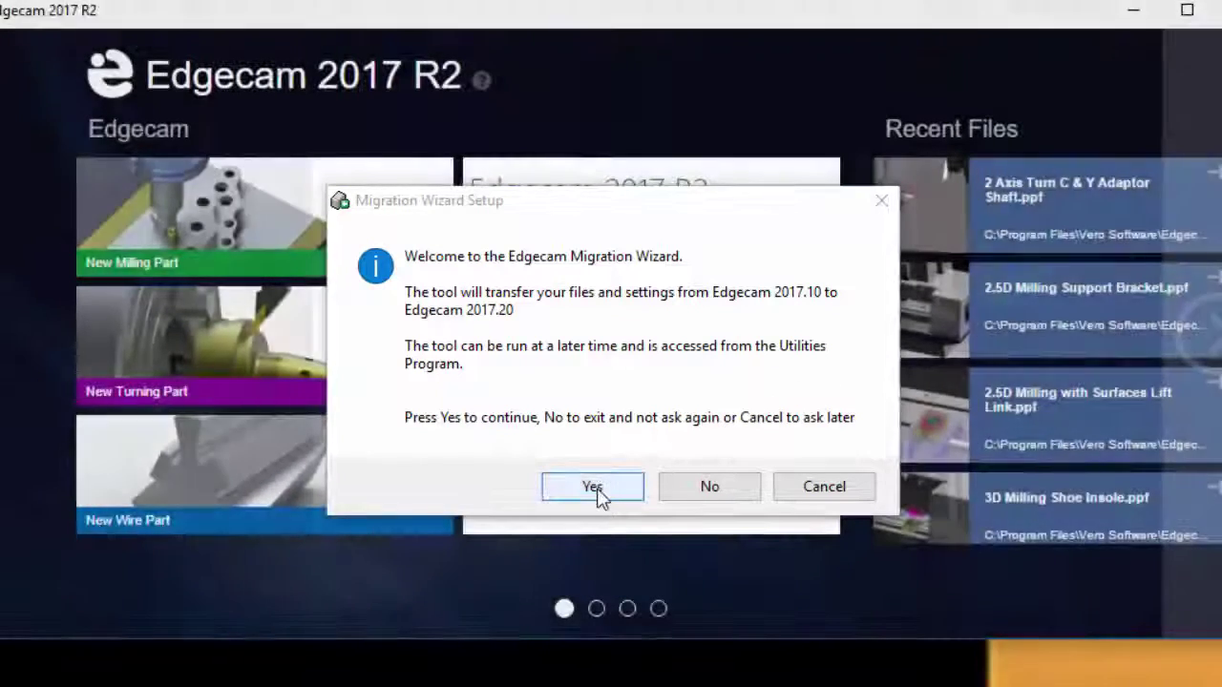
# Step: Run the Migration Wizard from Edgecam 2017.10 and install its default components
pyautogui.click(594, 489)
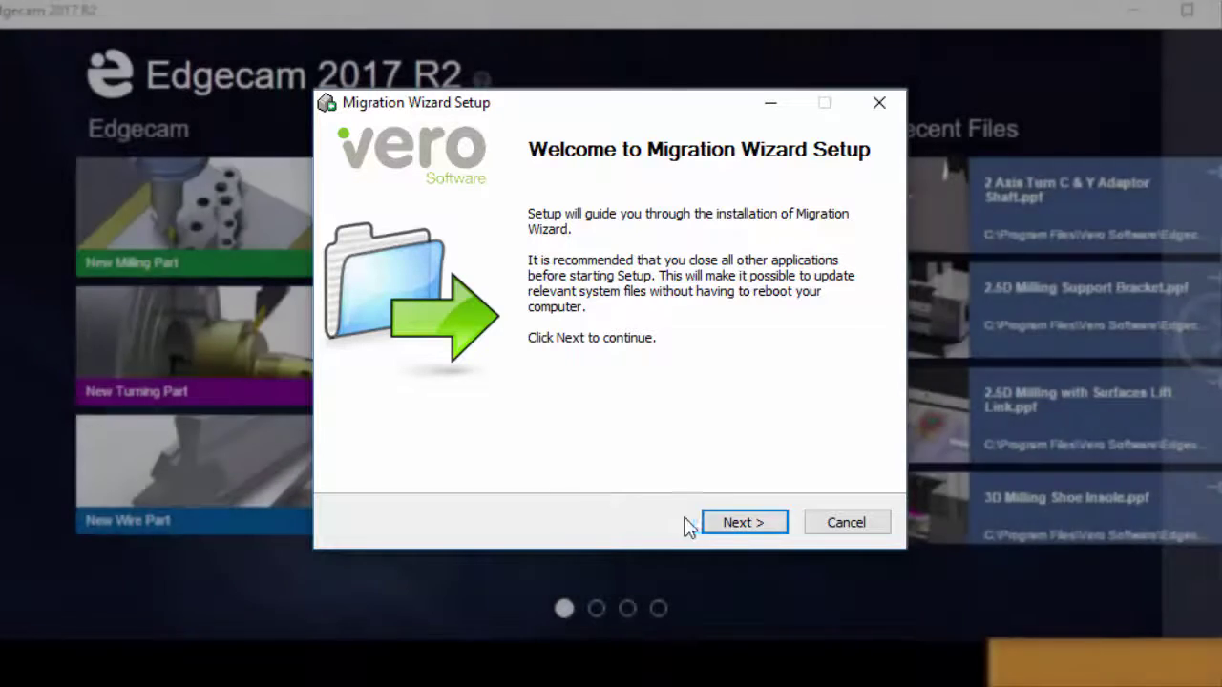
pyautogui.click(748, 522)
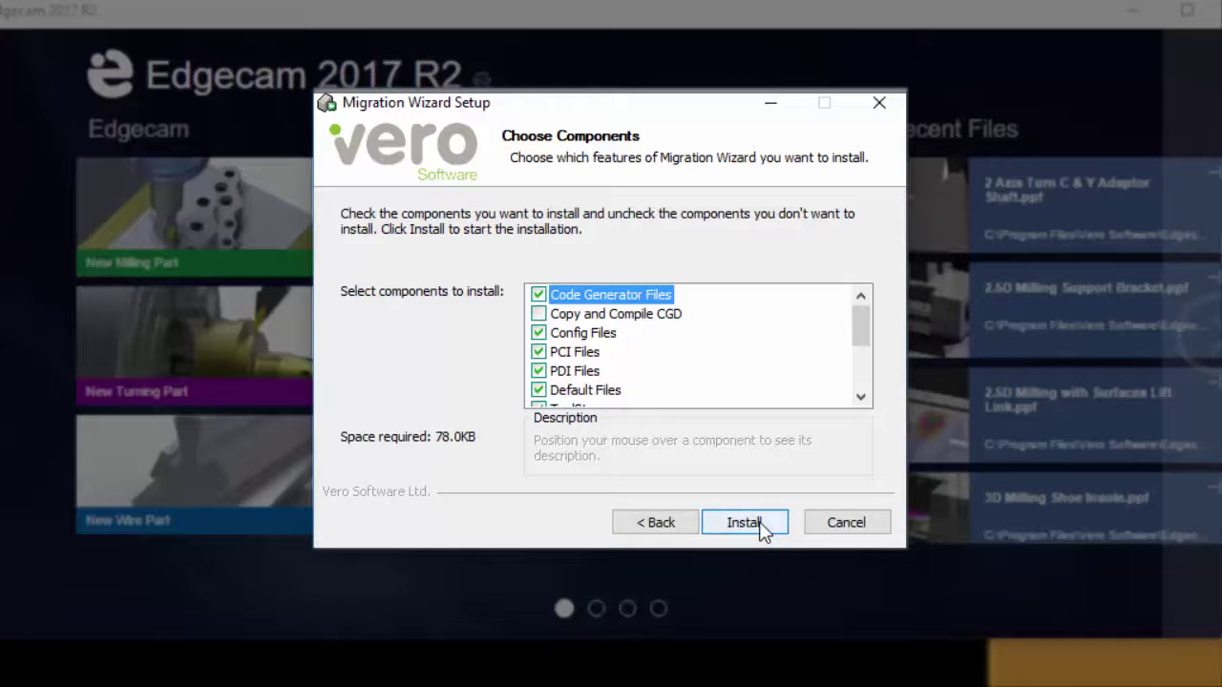
pyautogui.moveTo(638, 304)
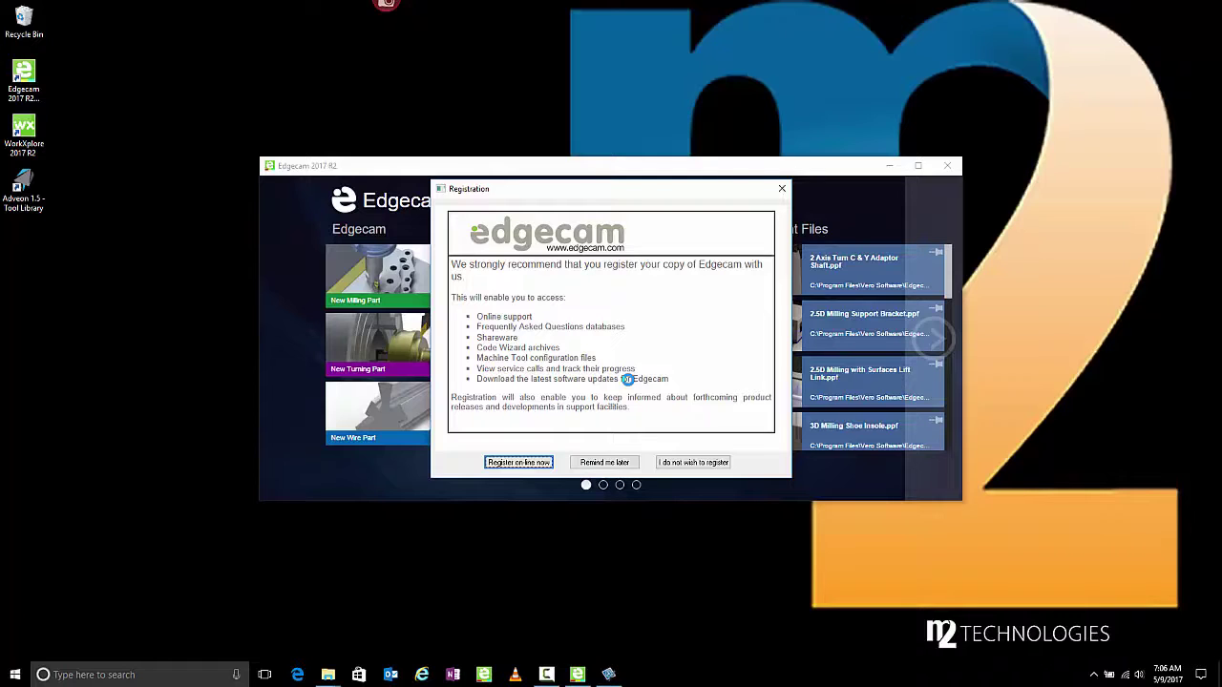
# Step: Choose 'I do not wish to register' in the Registration prompt
pyautogui.click(684, 463)
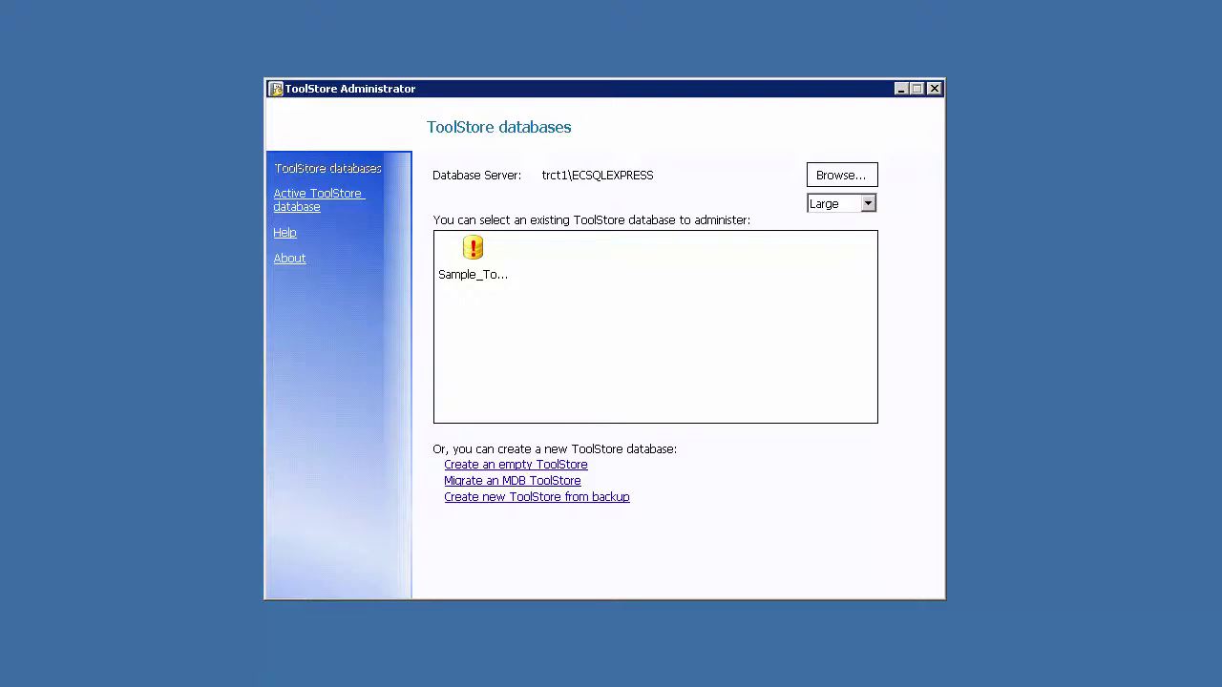
# Step: Open the Sample_Toolstore_2014R1 database's administer page, which requires an upgrade
pyautogui.doubleClick(473, 250)
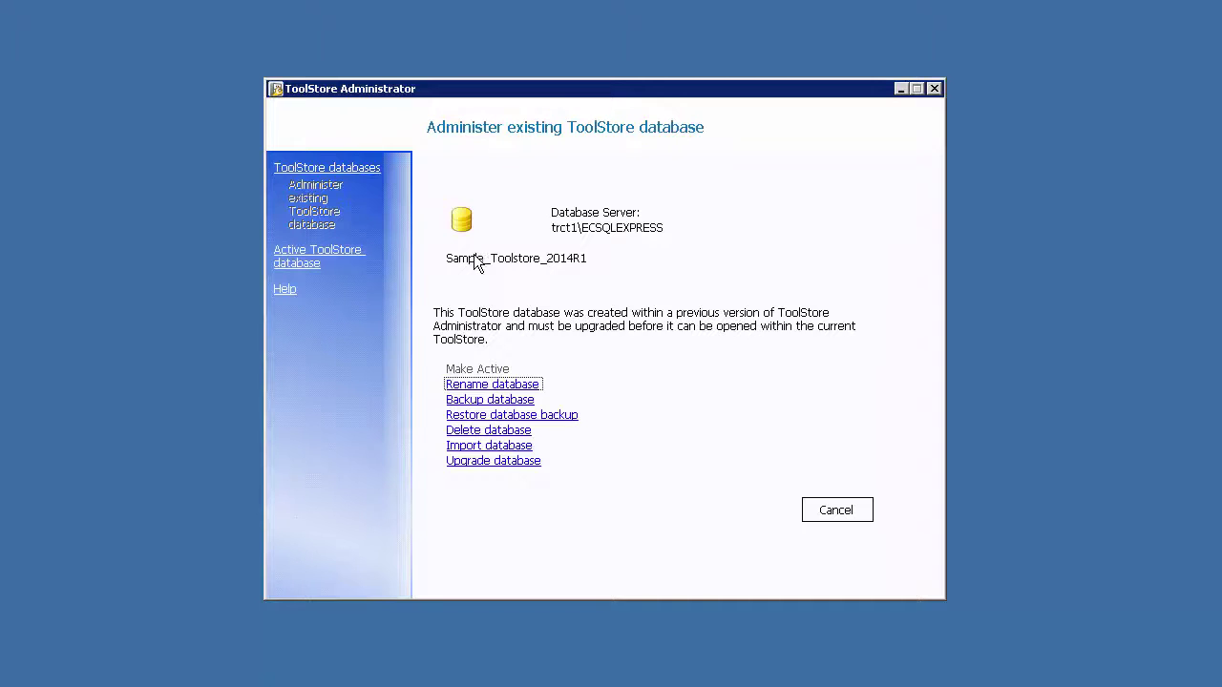
# Step: Upgrade Sample_Toolstore_2014R1 with 'Create as a new database', editing the new name to Sample_Toolstore_2015R1
pyautogui.click(472, 464)
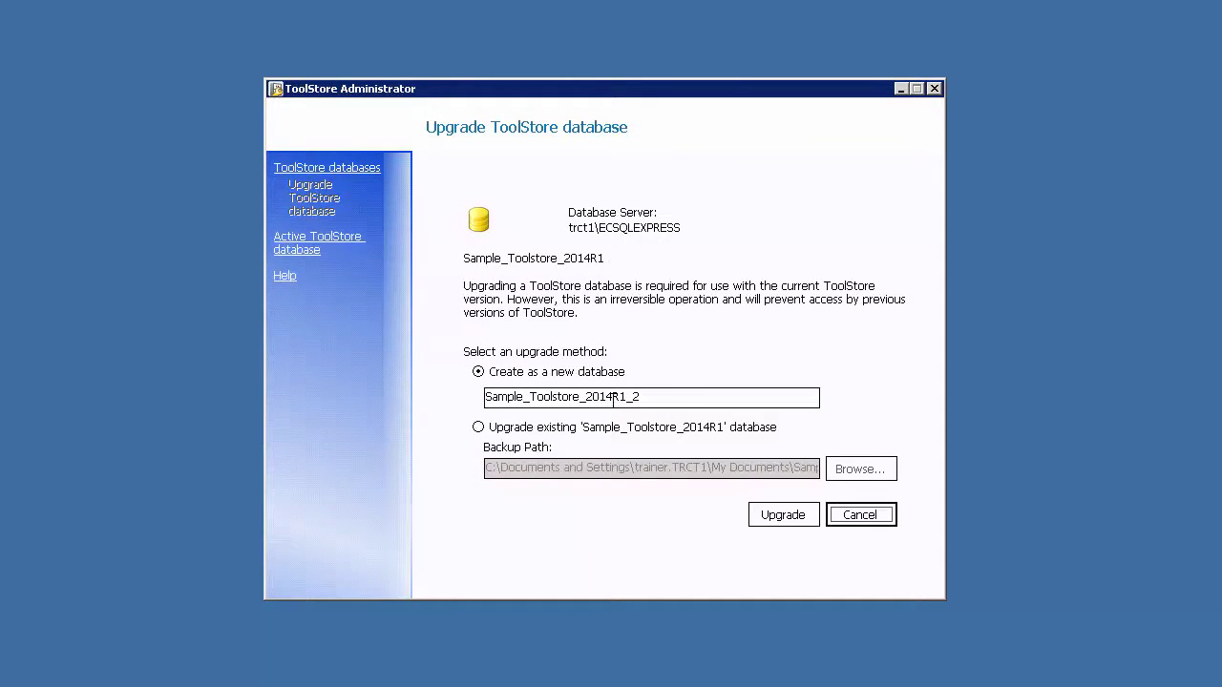
pyautogui.click(608, 397)
pyautogui.write('5')
pyautogui.moveTo(627, 397); pyautogui.dragTo(660, 399)
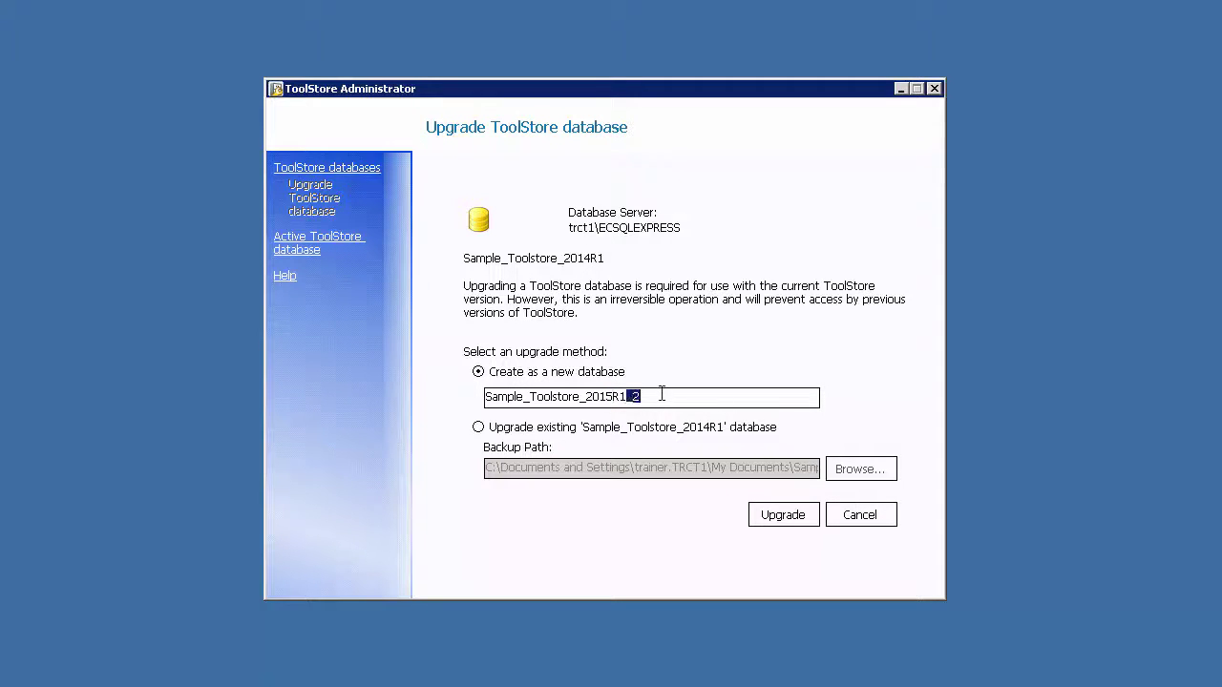
pyautogui.press('BackSpace')
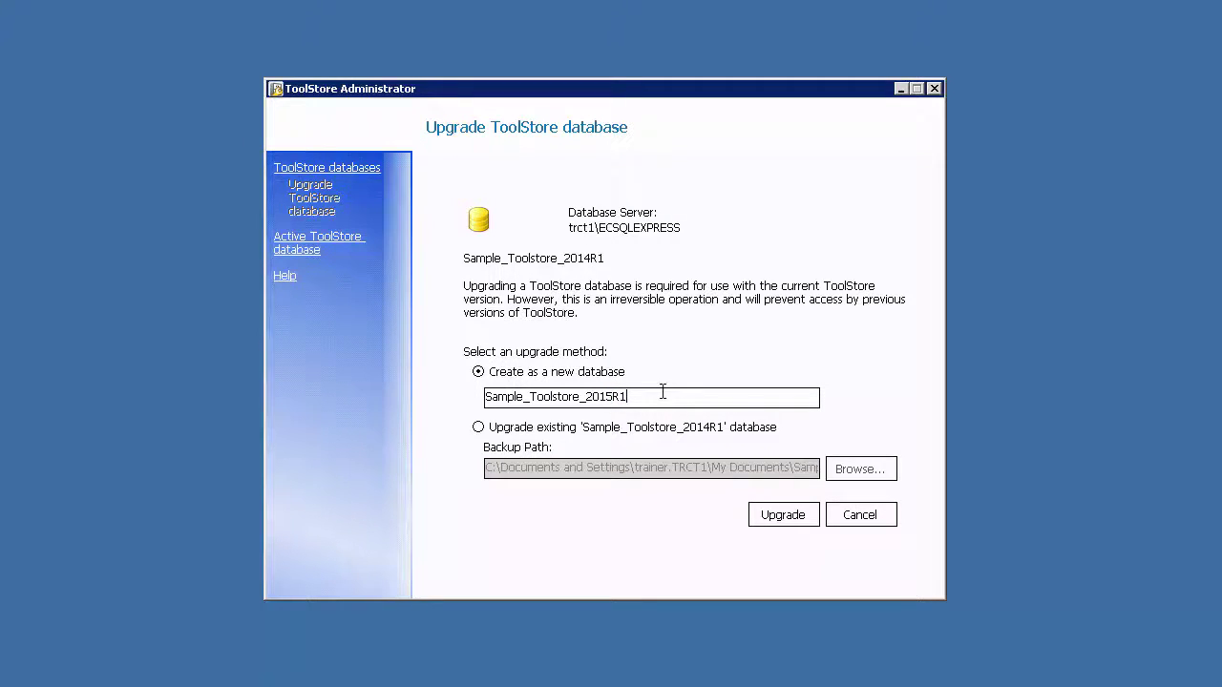
pyautogui.click(775, 516)
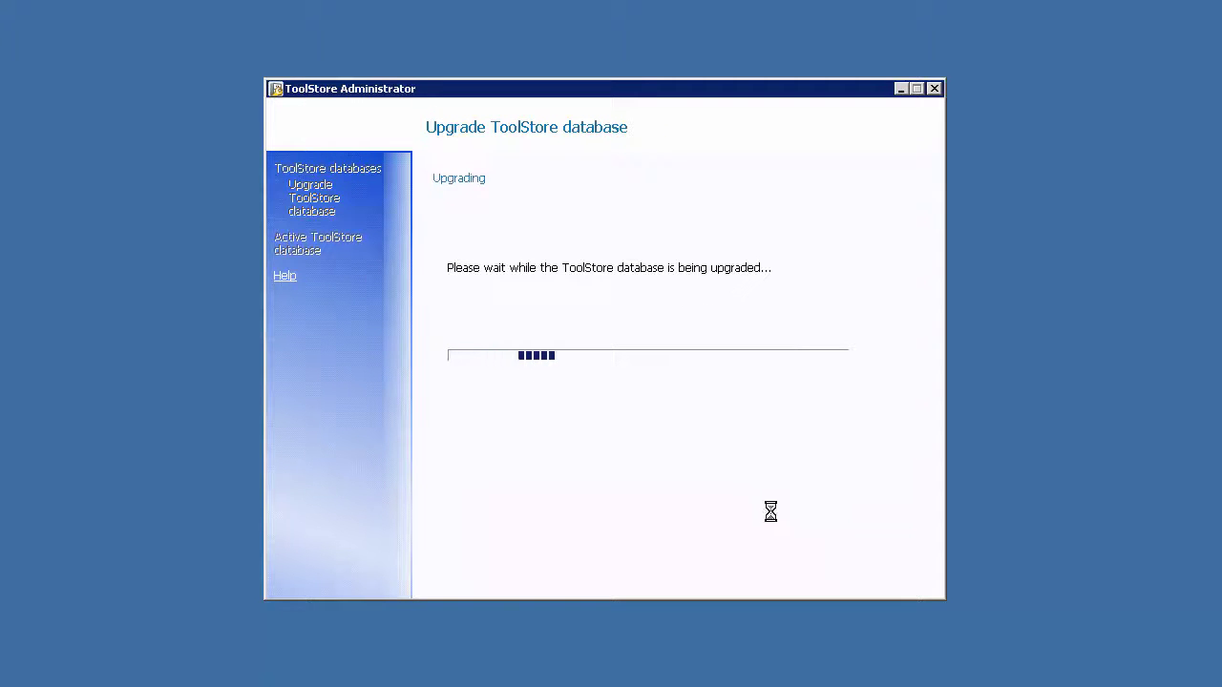